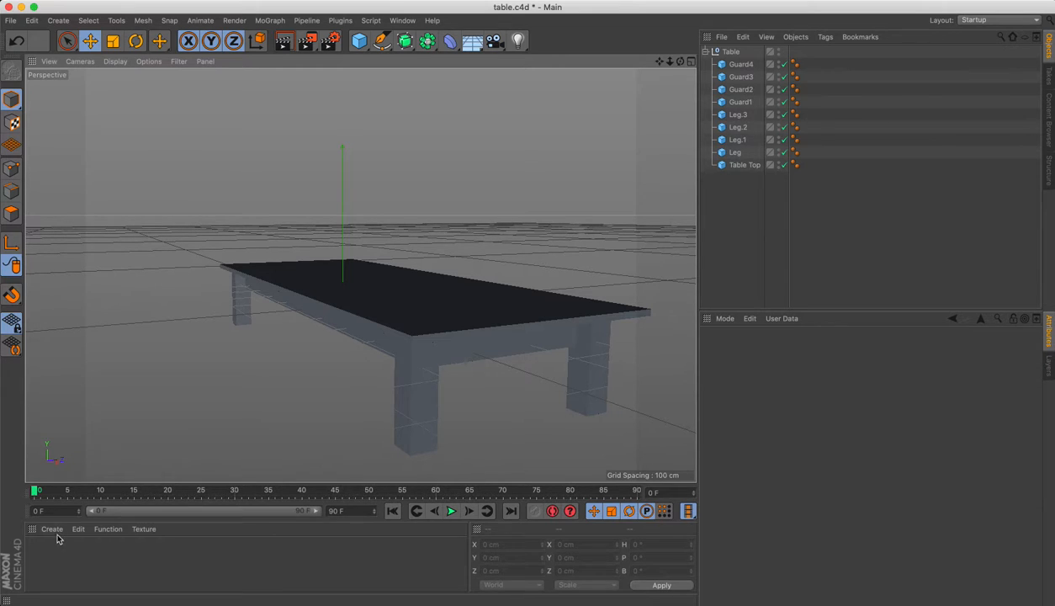
Step: Create a new standard material and open it in the Material Editor
{"action": "left_click", "coordinate": [53, 530]}
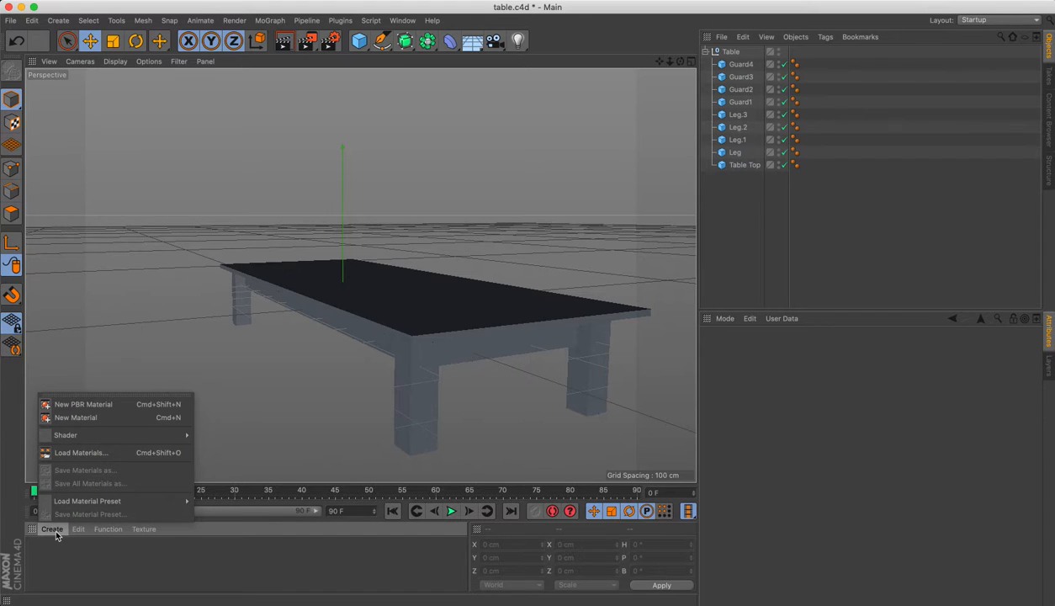
{"action": "left_click", "coordinate": [76, 417]}
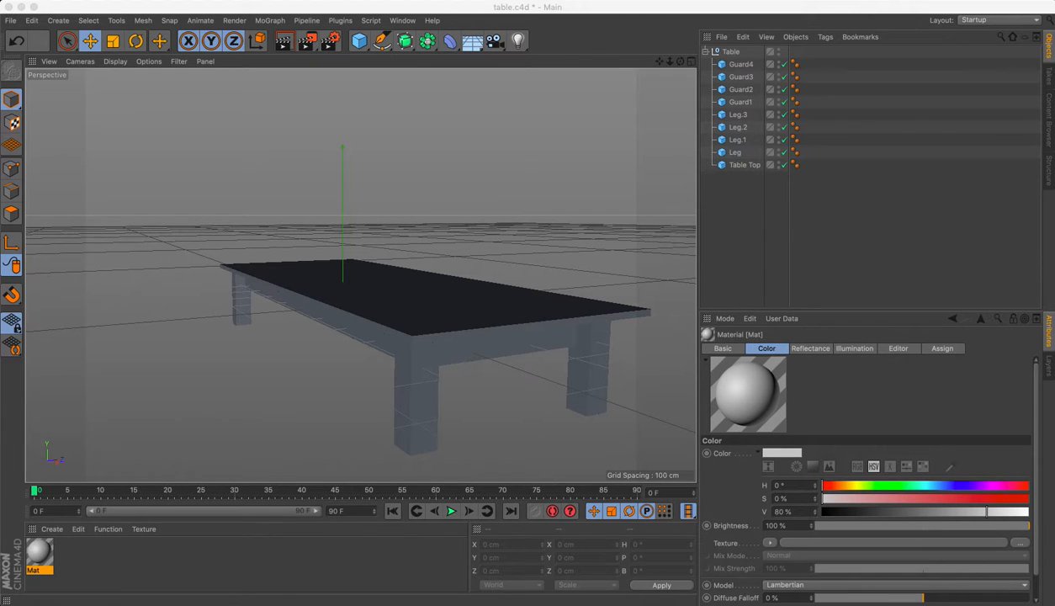
{"action": "double_click", "coordinate": [39, 552]}
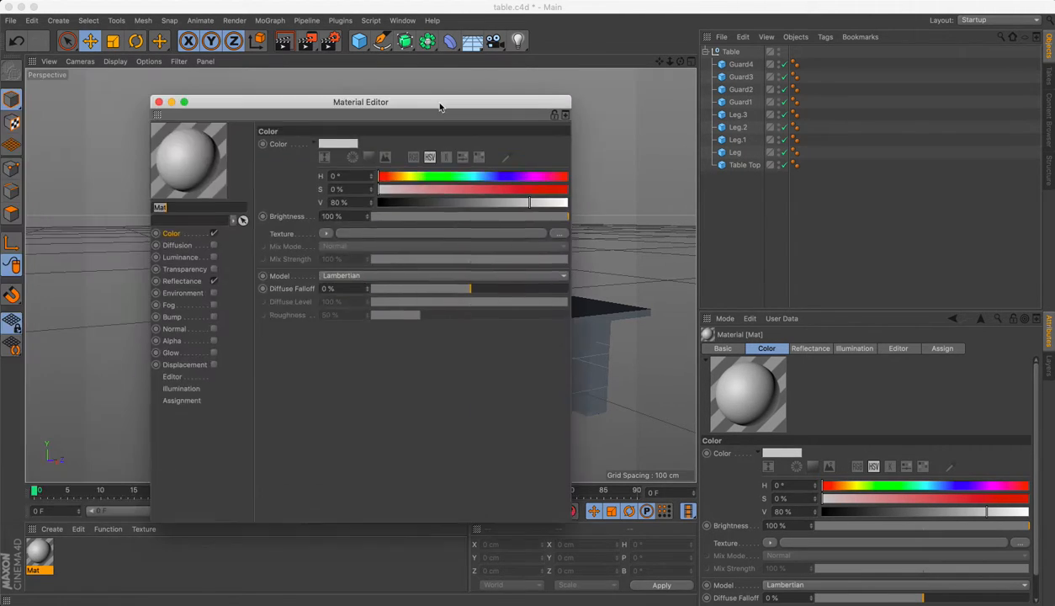
{"action": "left_click_drag", "start_coordinate": [438, 106], "coordinate": [492, 126]}
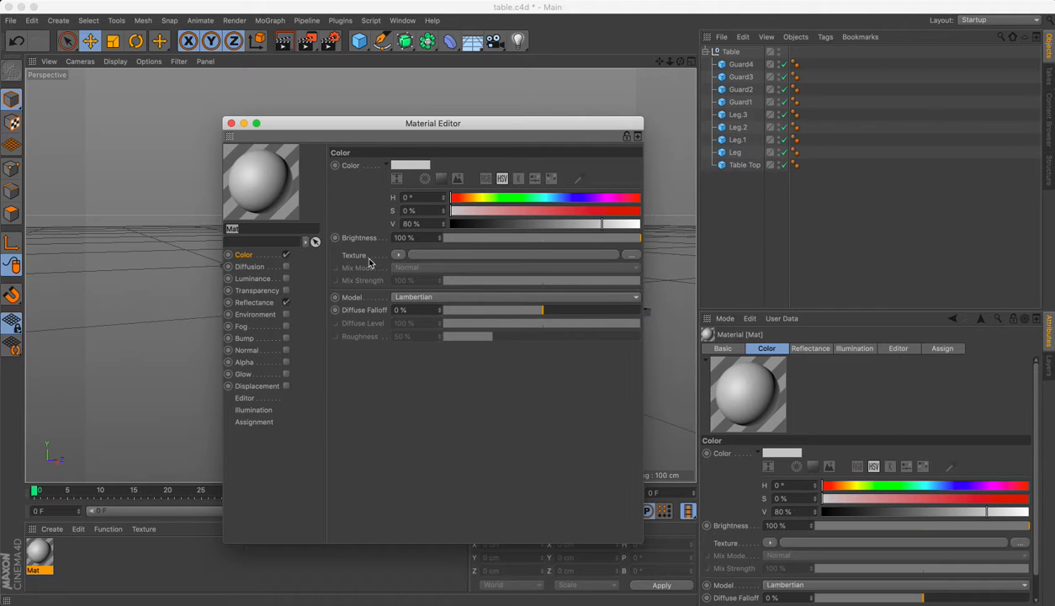
{"action": "left_click", "coordinate": [398, 254]}
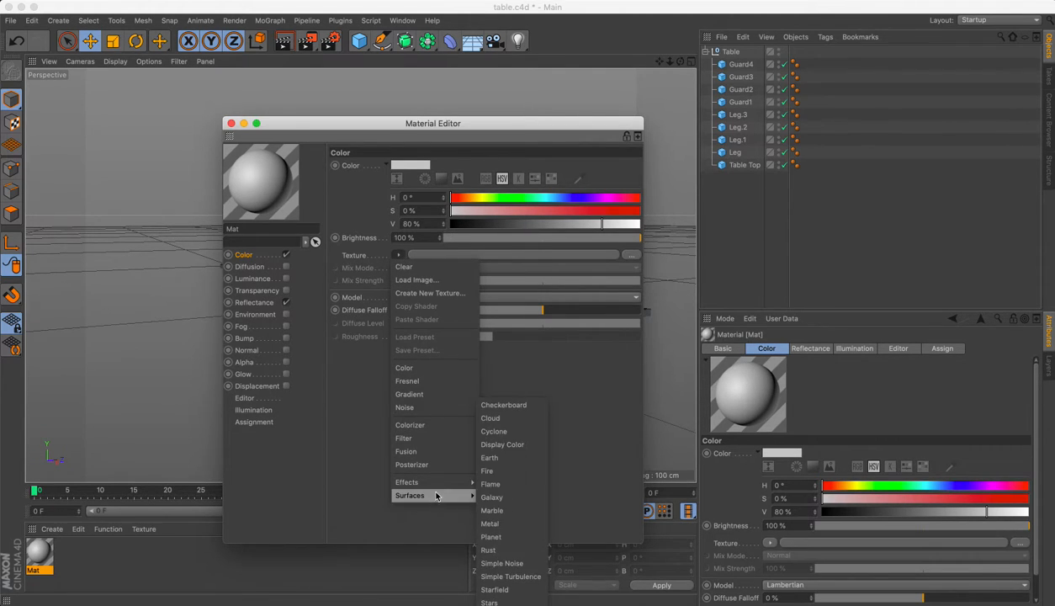
{"action": "mouse_move", "coordinate": [436, 486]}
{"action": "left_click", "coordinate": [371, 252]}
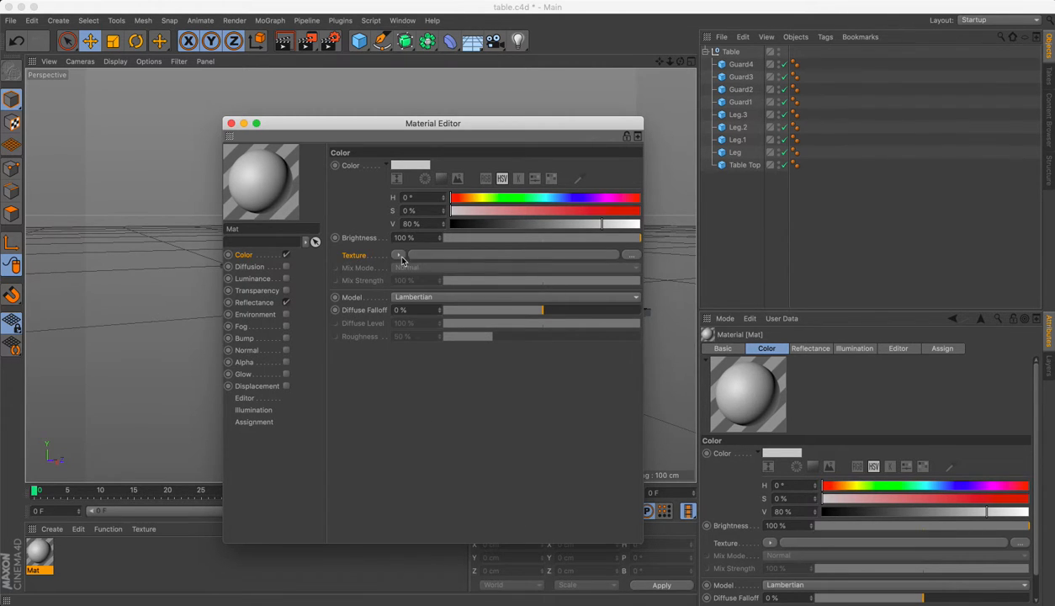
Step: Load SeamlessWoodenPlanks0003.jpg from NECC's Motion Graphics II/Course Videos/07-Modelling/Seamless Wood Textures folder as the color texture, declining a copy at the project location
{"action": "left_click", "coordinate": [627, 256]}
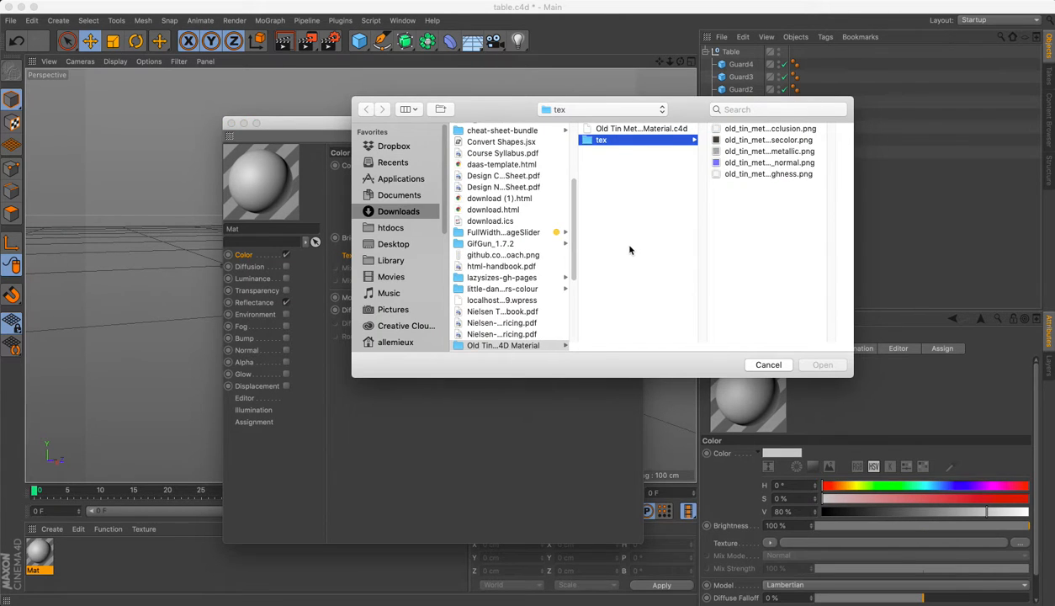
{"action": "scroll", "coordinate": [411, 264], "scroll_direction": "down", "scroll_amount": 5}
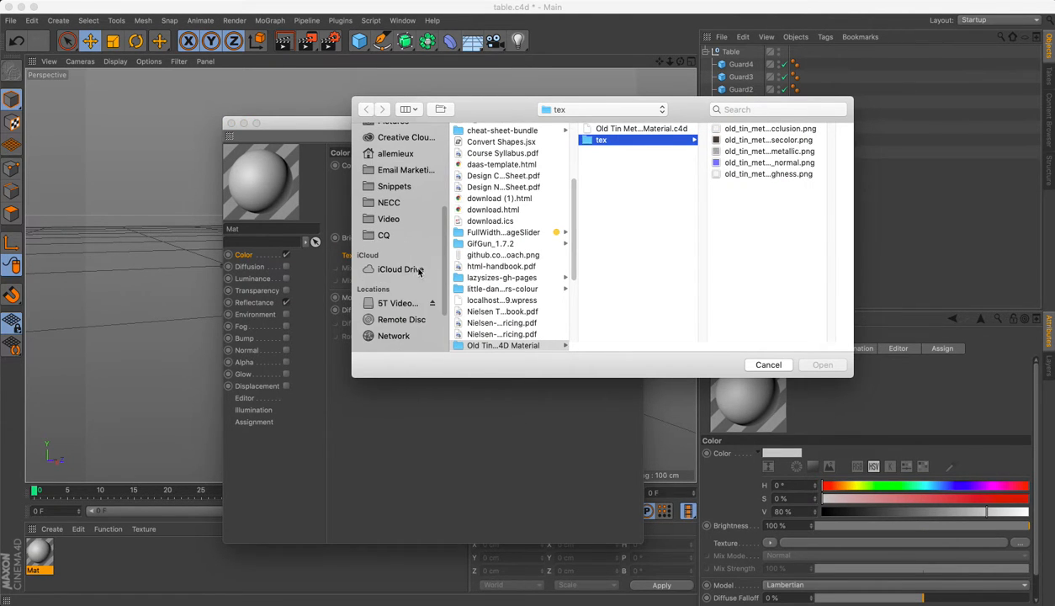
{"action": "left_click", "coordinate": [391, 203]}
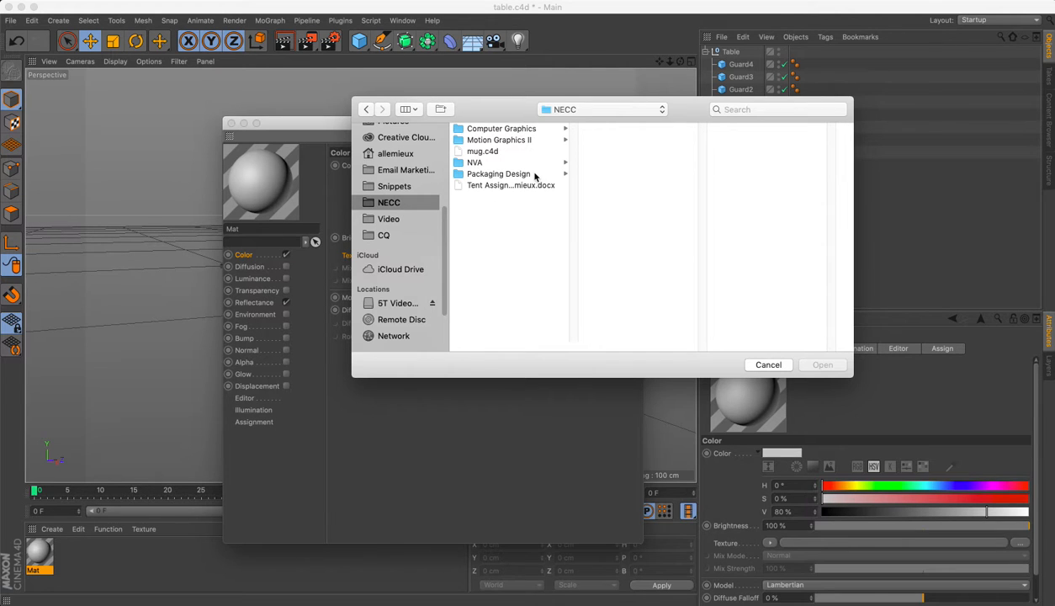
{"action": "left_click", "coordinate": [515, 140]}
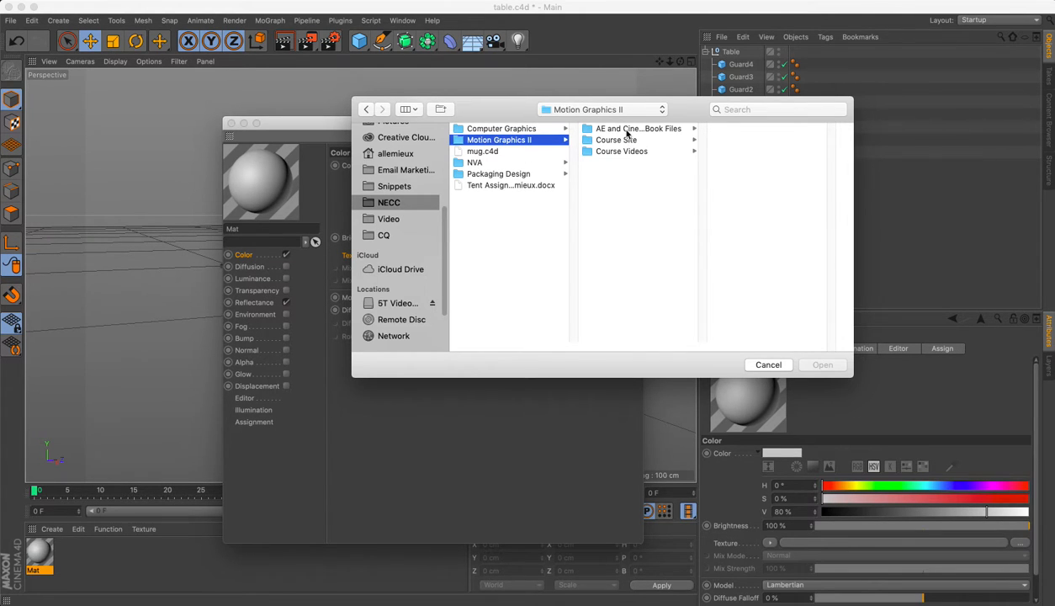
{"action": "left_click", "coordinate": [626, 130]}
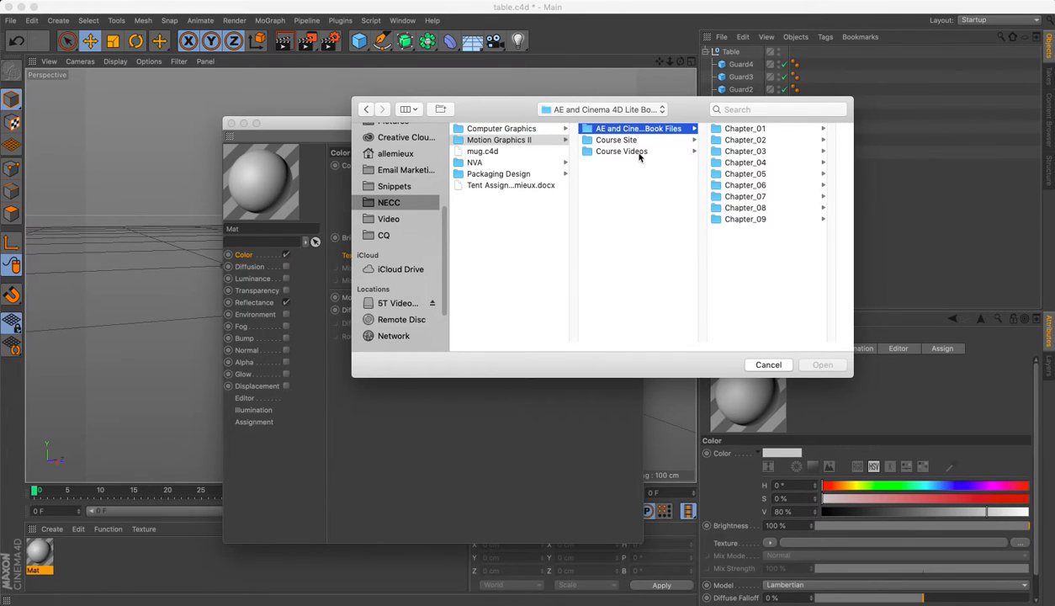
{"action": "left_click", "coordinate": [622, 151]}
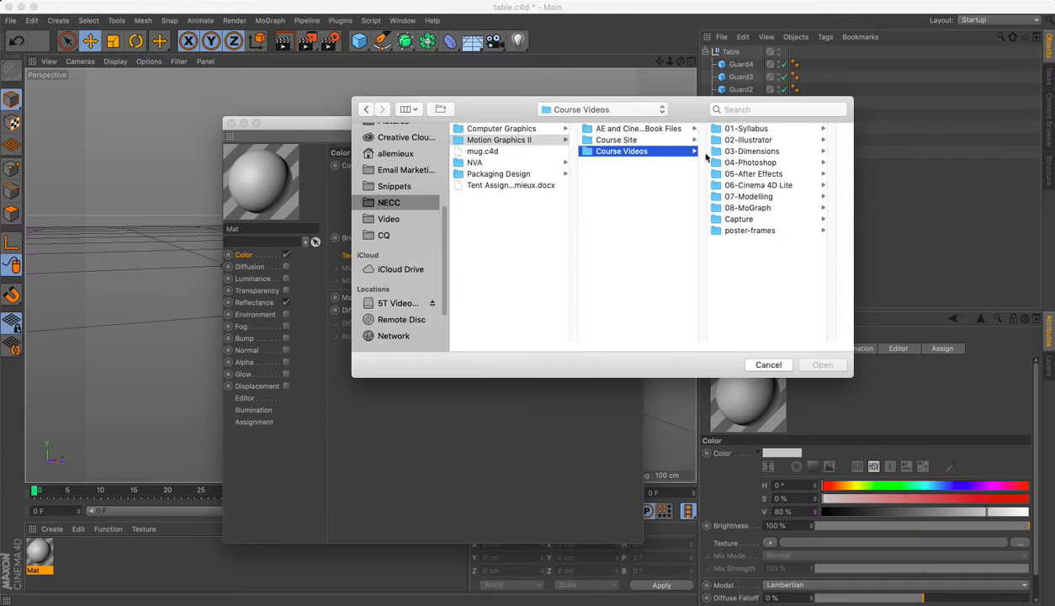
{"action": "left_click", "coordinate": [754, 197]}
{"action": "left_click", "coordinate": [759, 150]}
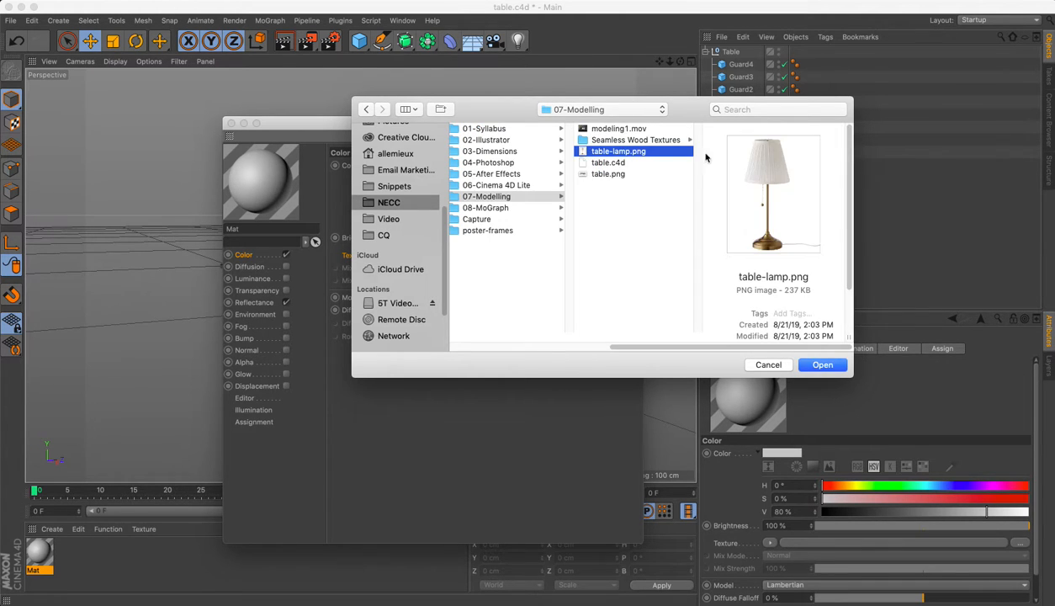
{"action": "left_click", "coordinate": [643, 141]}
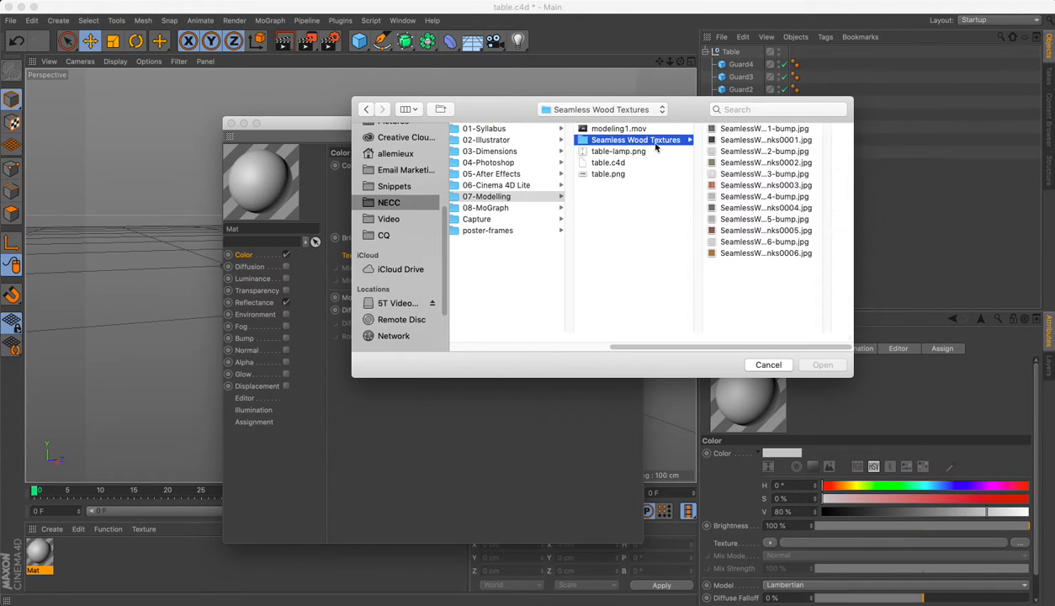
{"action": "left_click", "coordinate": [744, 183]}
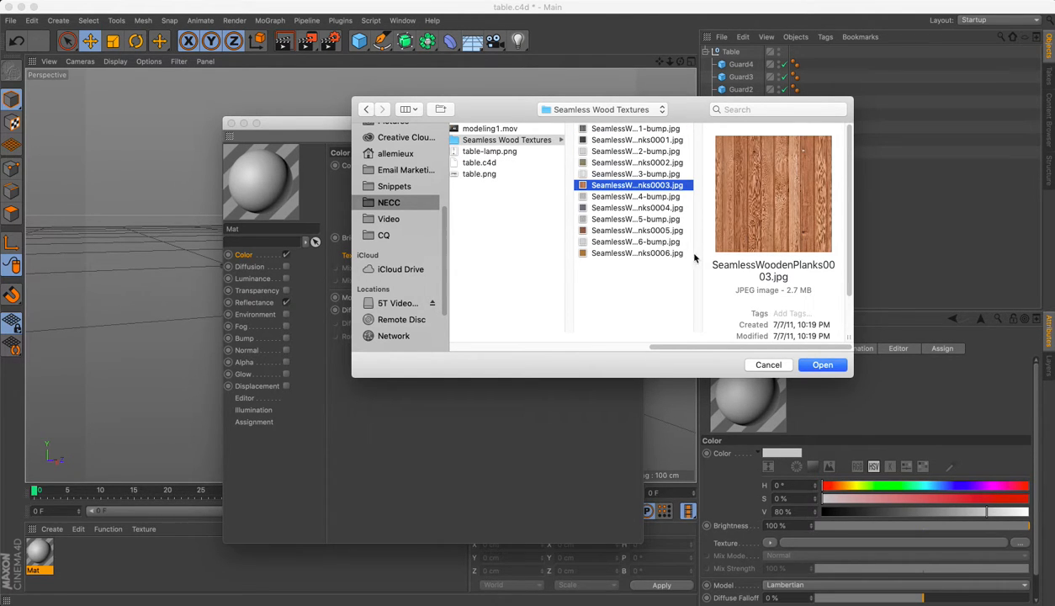
{"action": "left_click", "coordinate": [821, 365]}
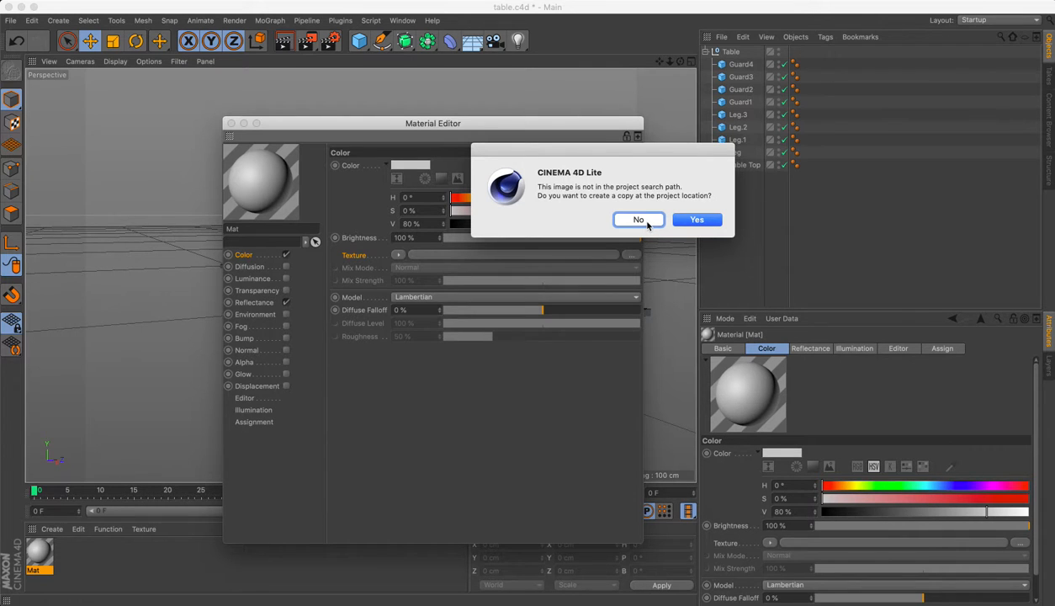
{"action": "left_click", "coordinate": [646, 223]}
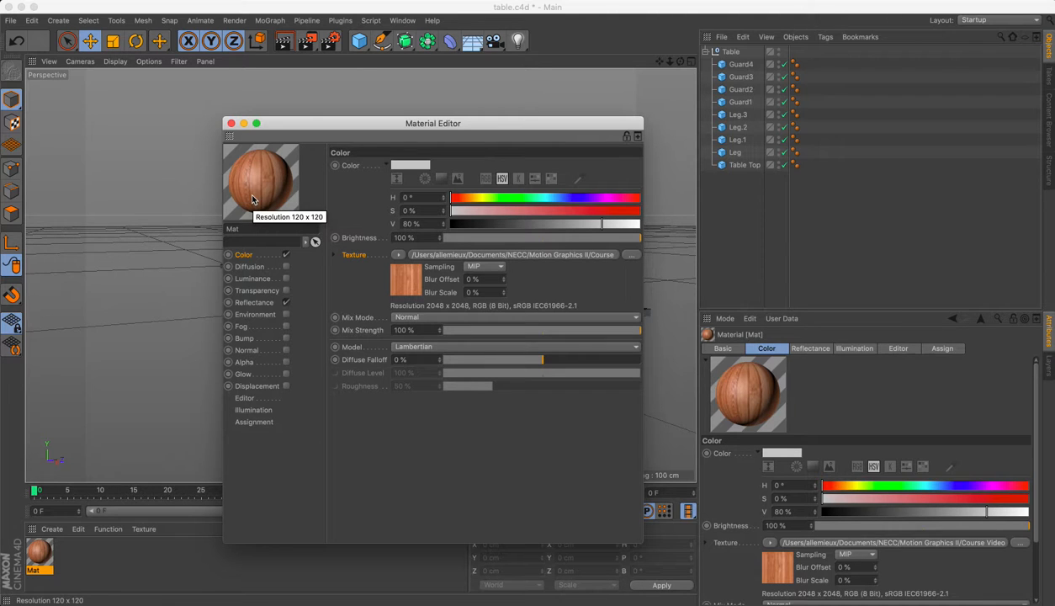
Step: Enable the material's Bump channel and load SeamlessWoodenPlanks0003-bump.jpg as its texture, without copying it to the project location
{"action": "left_click", "coordinate": [286, 339]}
{"action": "left_click", "coordinate": [286, 339]}
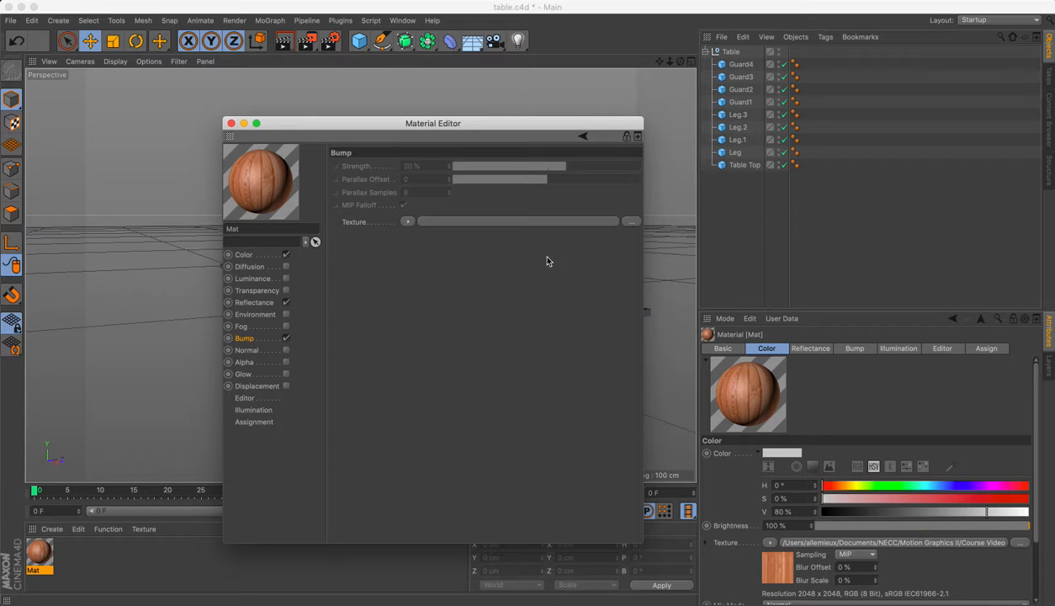
{"action": "left_click", "coordinate": [629, 221]}
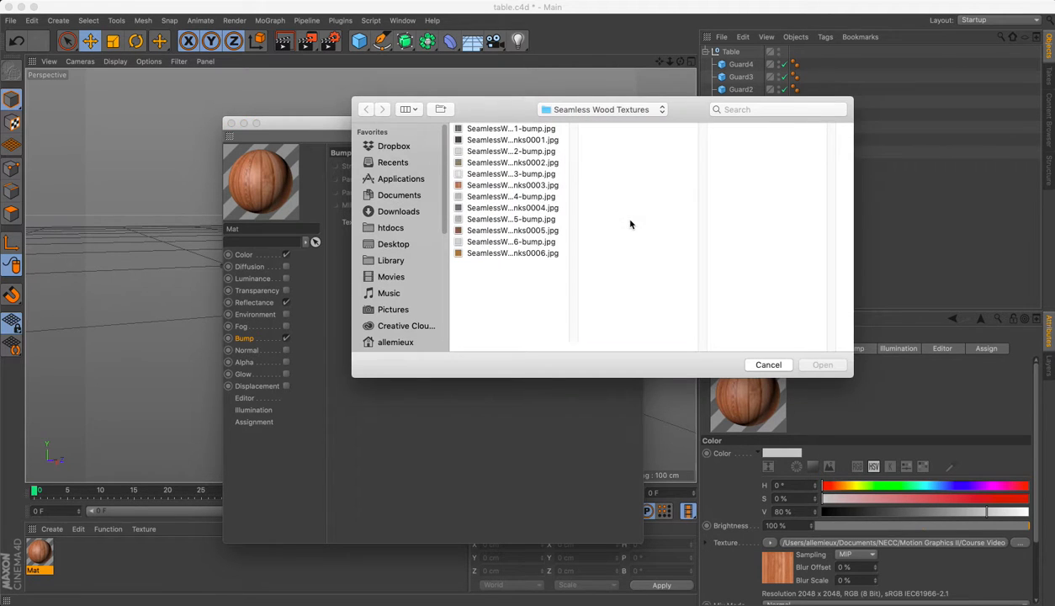
{"action": "left_click", "coordinate": [521, 199]}
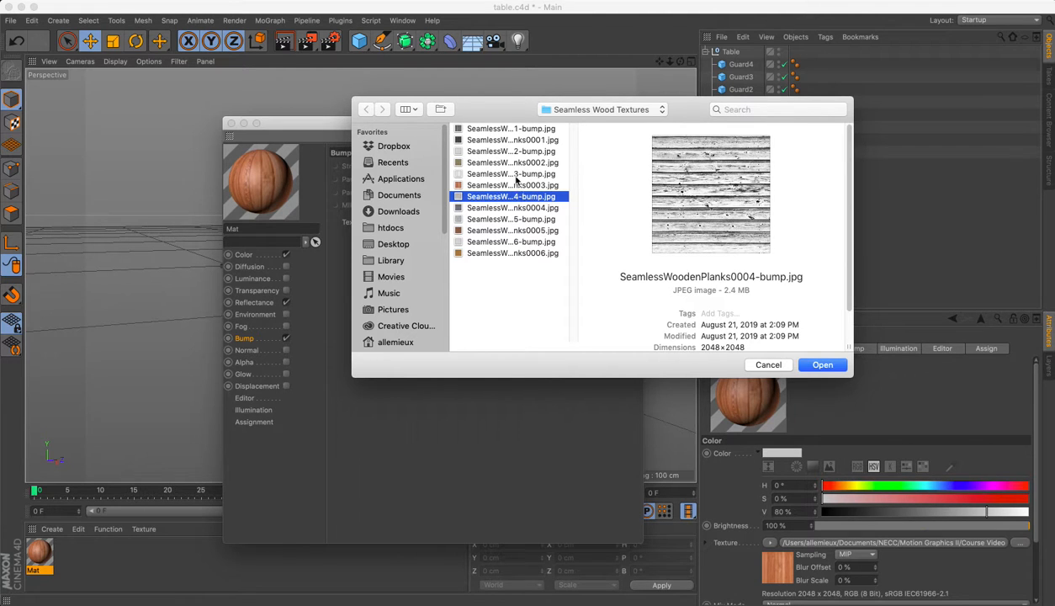
{"action": "left_click", "coordinate": [515, 174]}
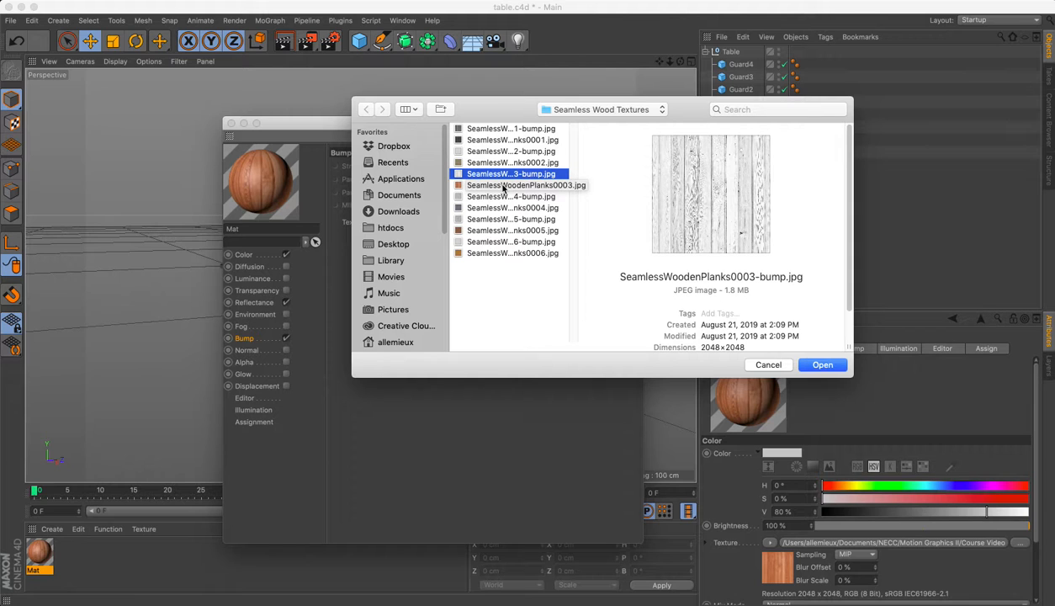
{"action": "left_click", "coordinate": [832, 368]}
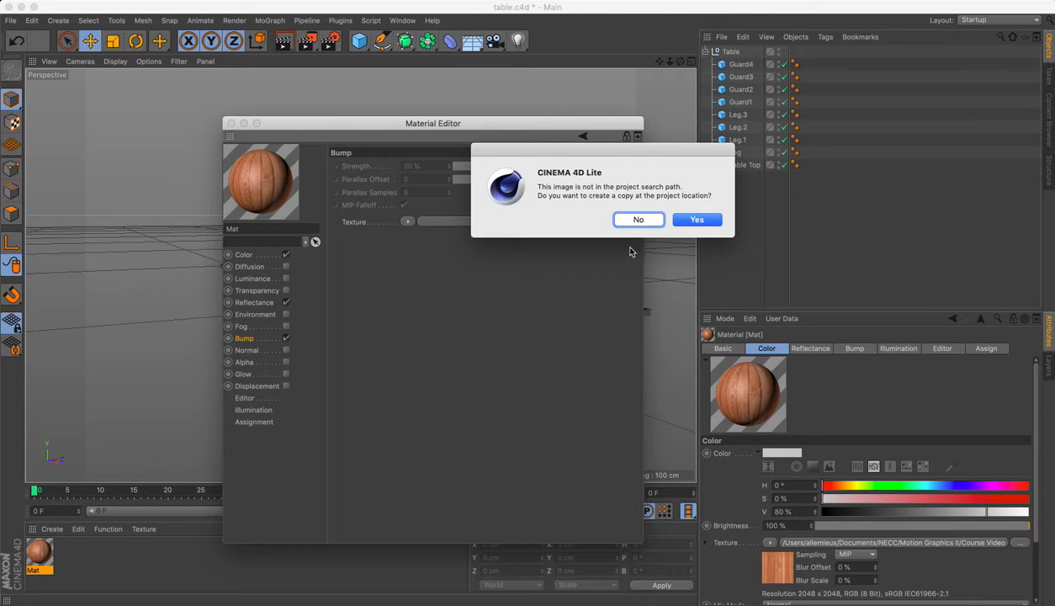
{"action": "left_click", "coordinate": [637, 221]}
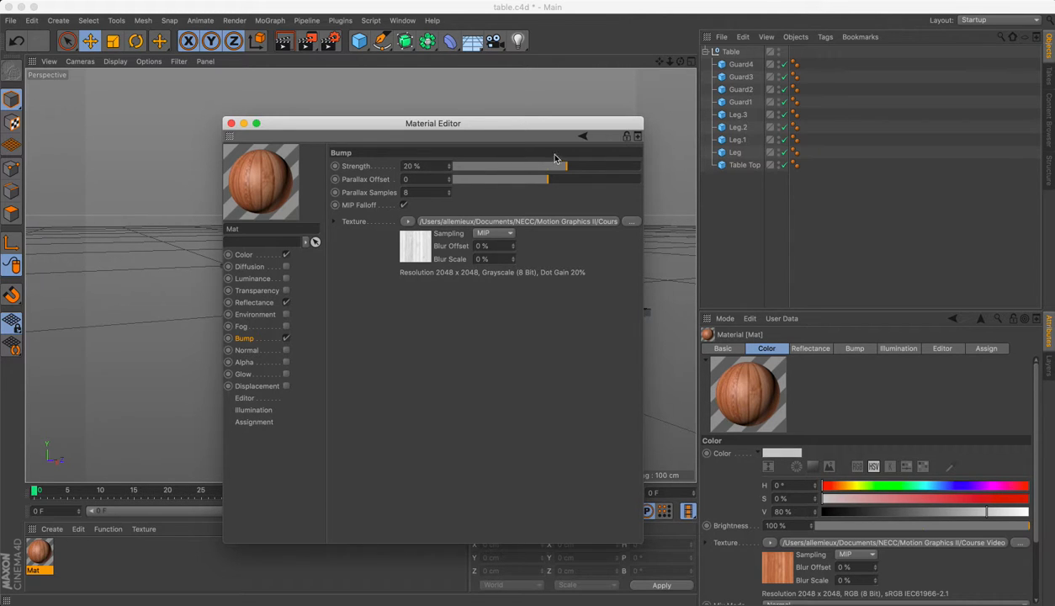
Step: Raise the material's bump strength and close the Material Editor after checking the Reflectance channel
{"action": "left_click_drag", "start_coordinate": [565, 165], "coordinate": [599, 173]}
{"action": "left_click", "coordinate": [260, 304]}
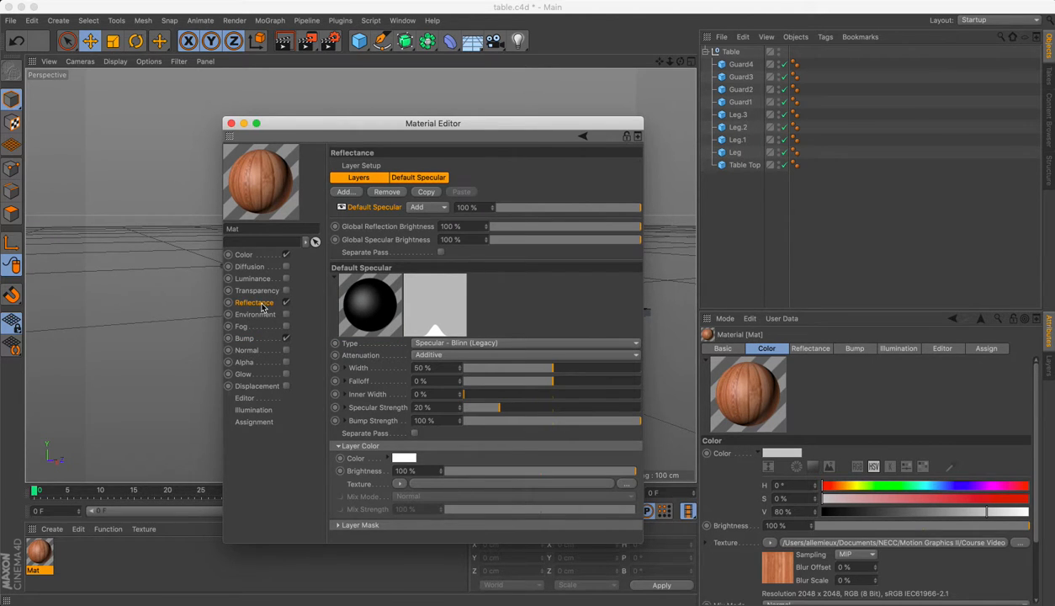
{"action": "left_click", "coordinate": [231, 124]}
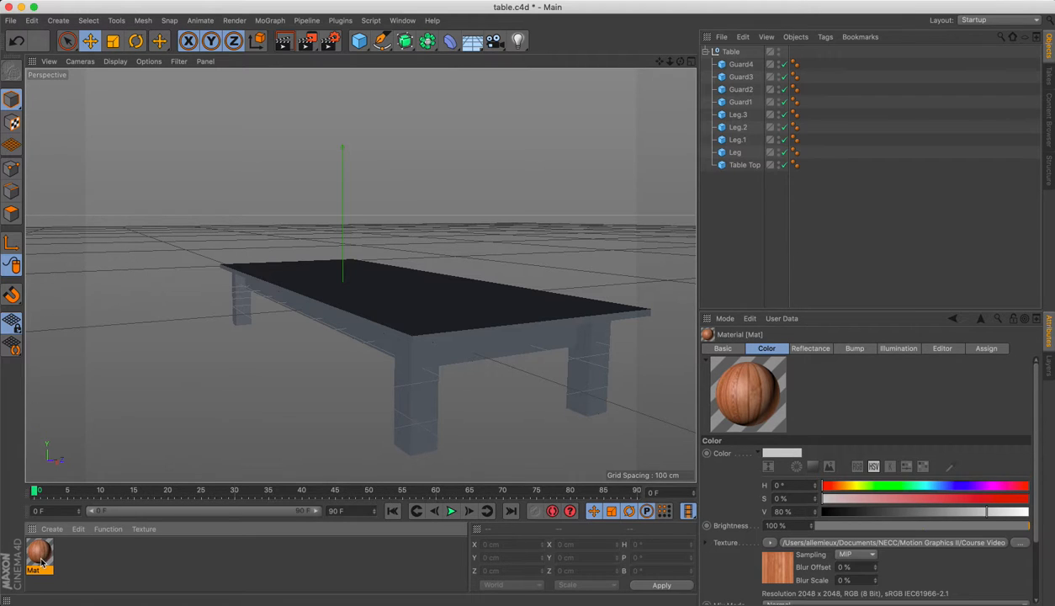
Step: Apply the wood material to the whole Table group and inspect the texture on the table top
{"action": "left_click_drag", "start_coordinate": [38, 558], "coordinate": [729, 52]}
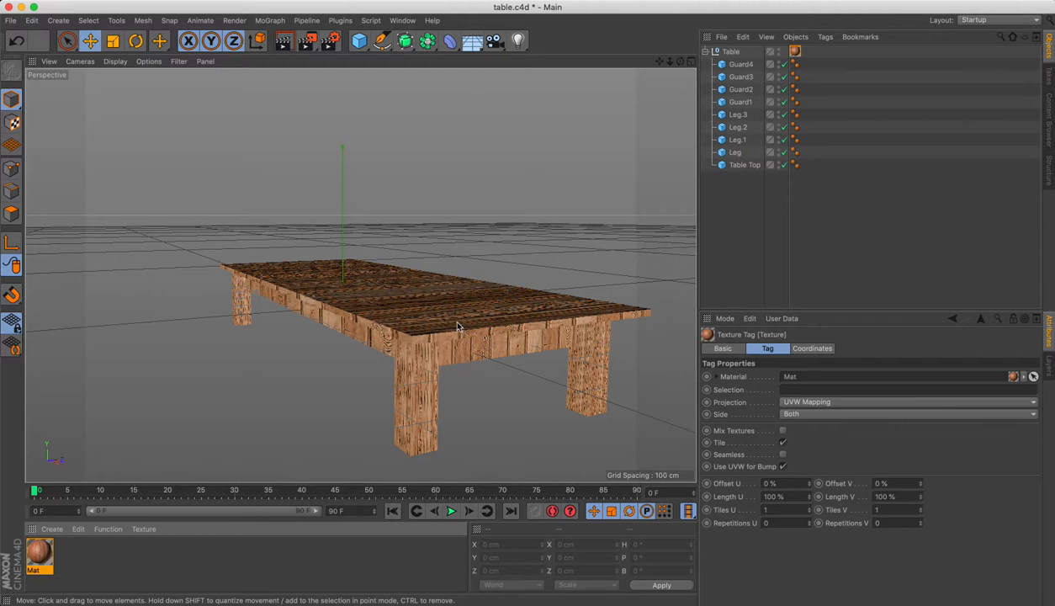
{"action": "left_click", "coordinate": [370, 298]}
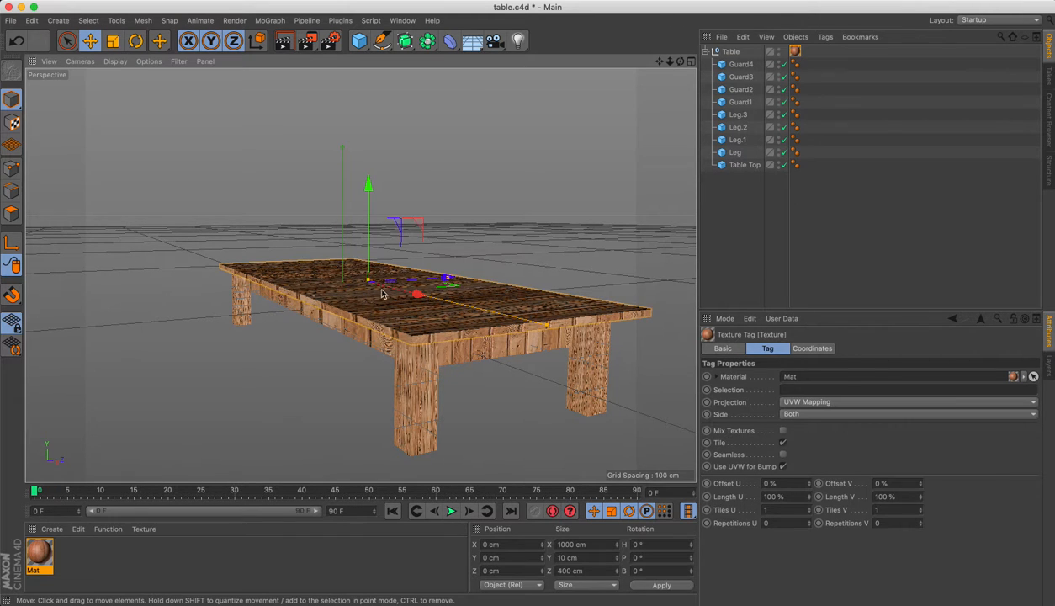
{"action": "left_click_drag", "start_coordinate": [383, 288], "coordinate": [202, 326], "text": "alt"}
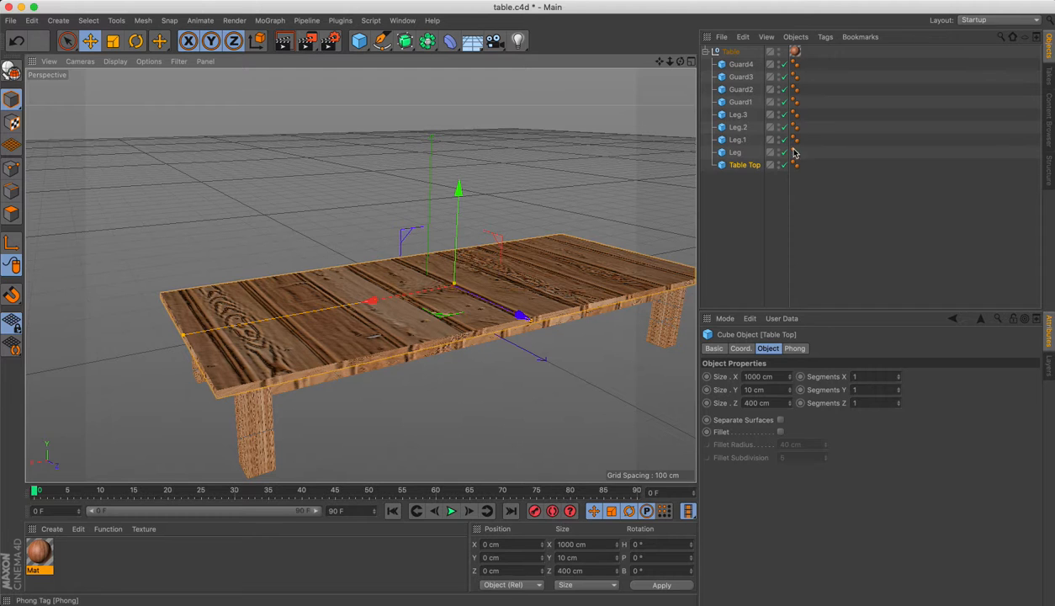
Step: Try Cubic projection on the Table's texture tag and change the projection to Spatial
{"action": "left_click", "coordinate": [796, 52]}
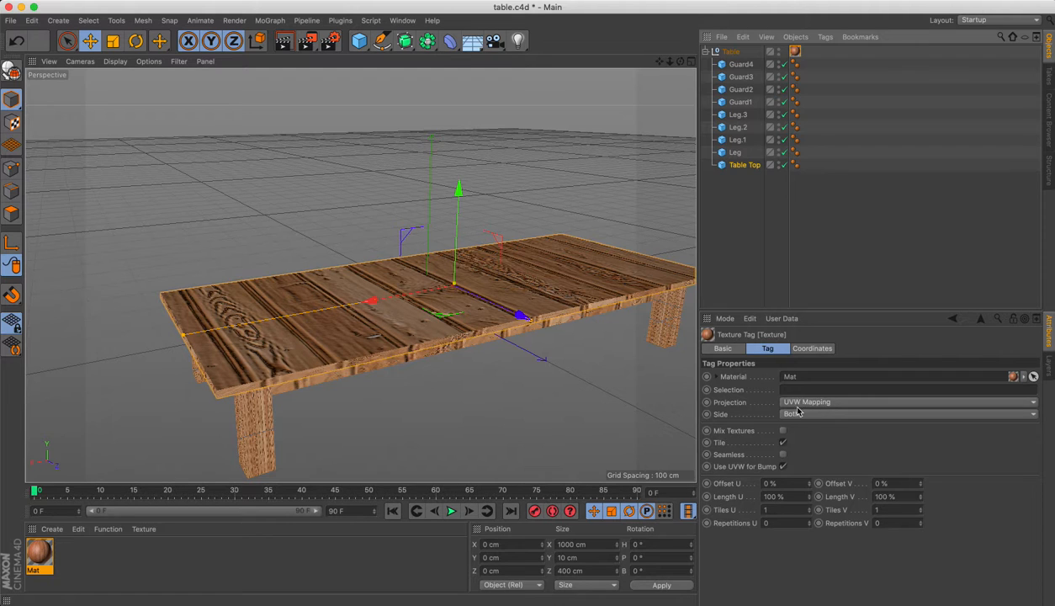
{"action": "left_click", "coordinate": [830, 403]}
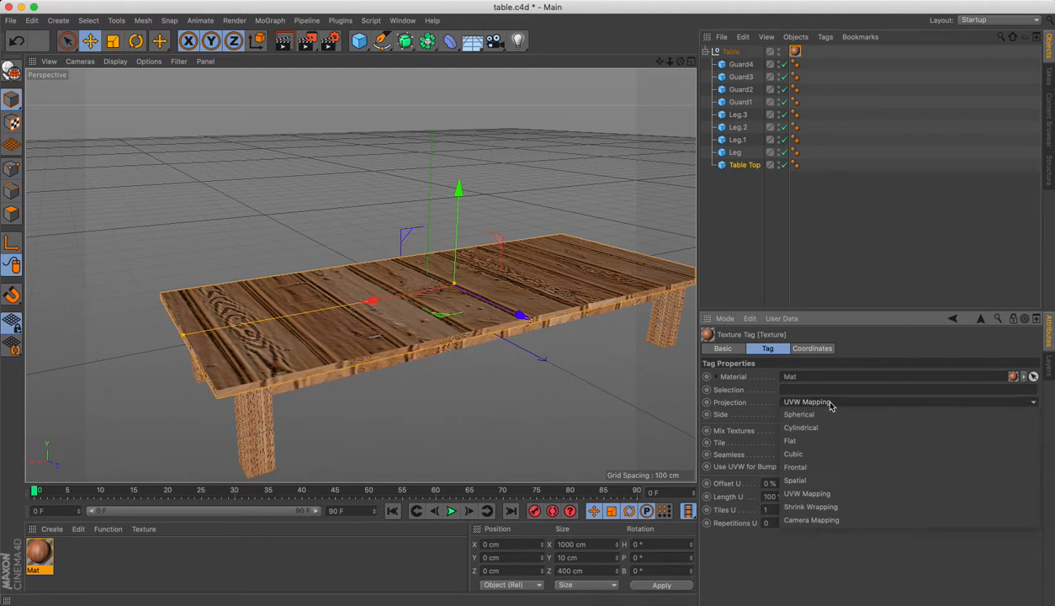
{"action": "left_click", "coordinate": [818, 453]}
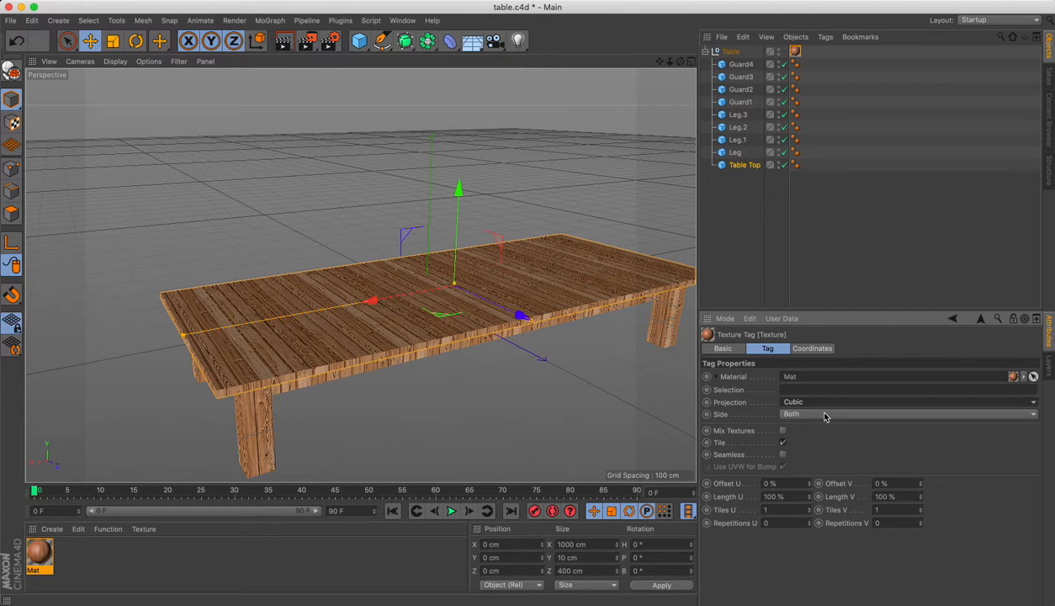
{"action": "left_click", "coordinate": [808, 402]}
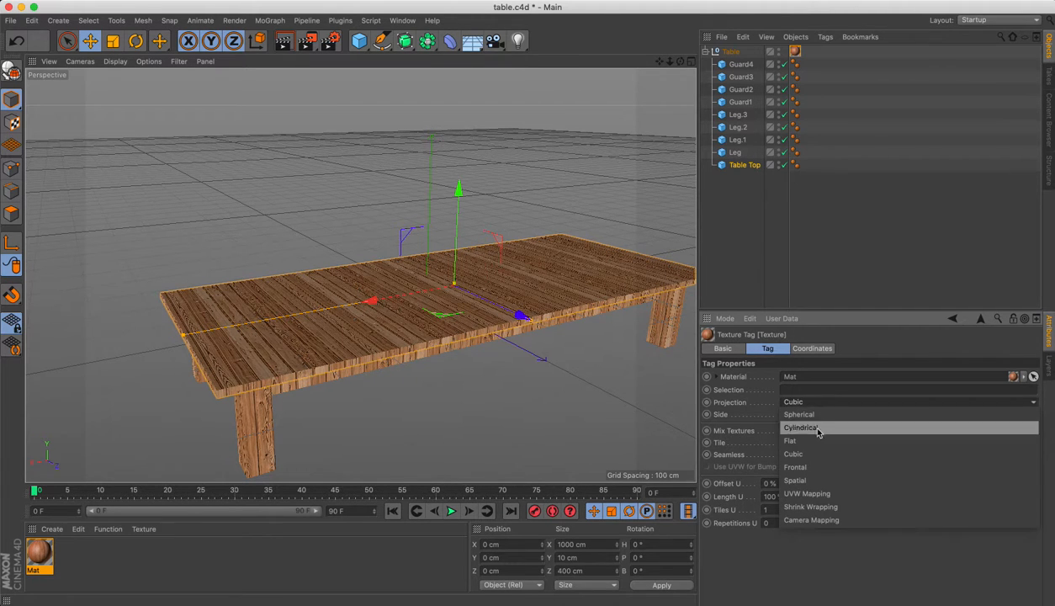
{"action": "left_click", "coordinate": [812, 471]}
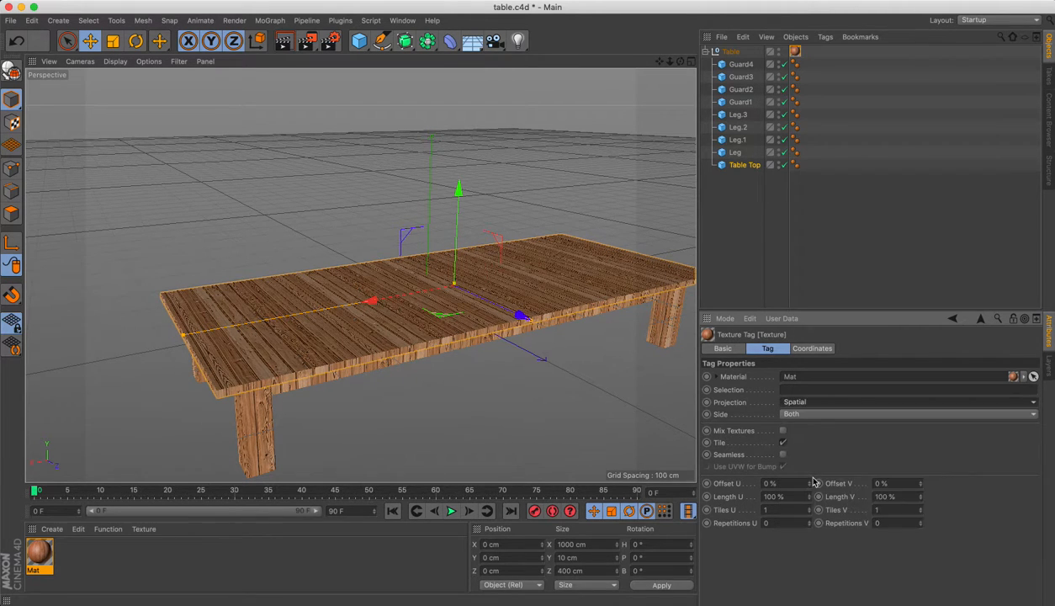
{"action": "left_click", "coordinate": [803, 400]}
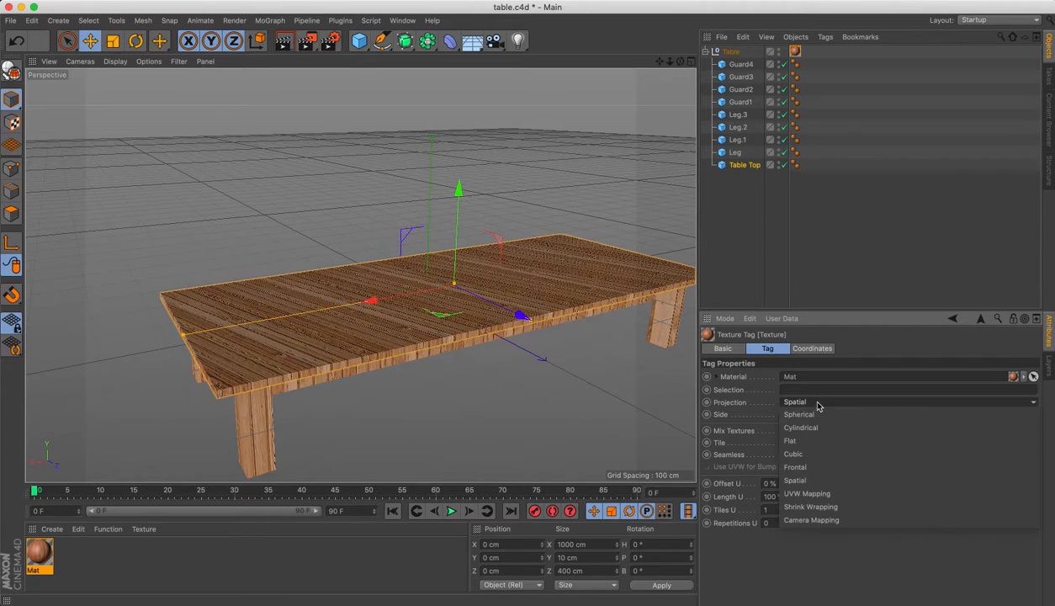
{"action": "left_click", "coordinate": [816, 481]}
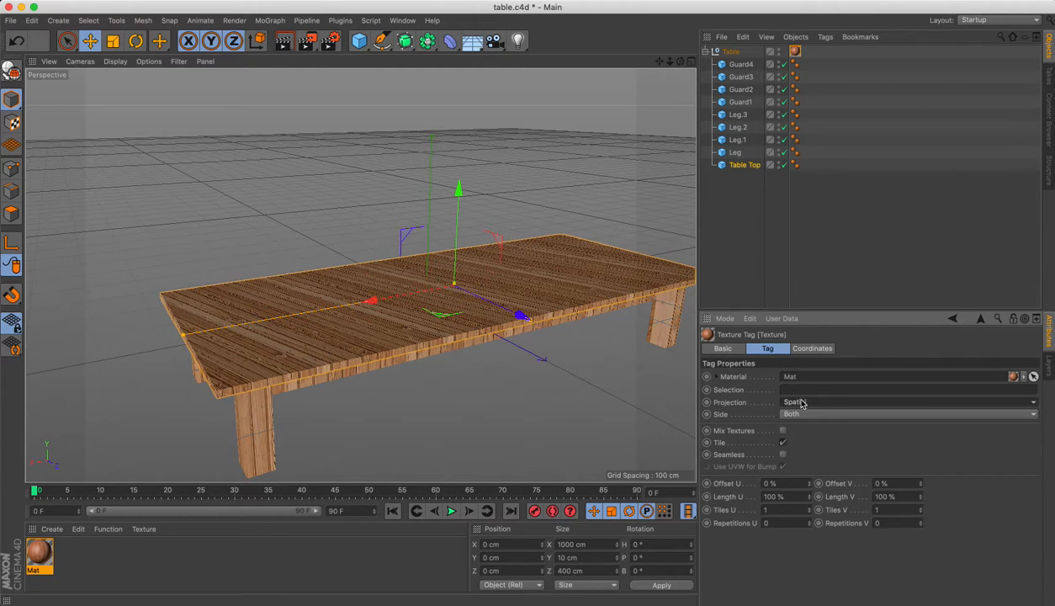
Step: Try Spherical, Cylindrical and Flat projection on the Table's texture tag
{"action": "left_click", "coordinate": [801, 403]}
{"action": "left_click", "coordinate": [801, 414]}
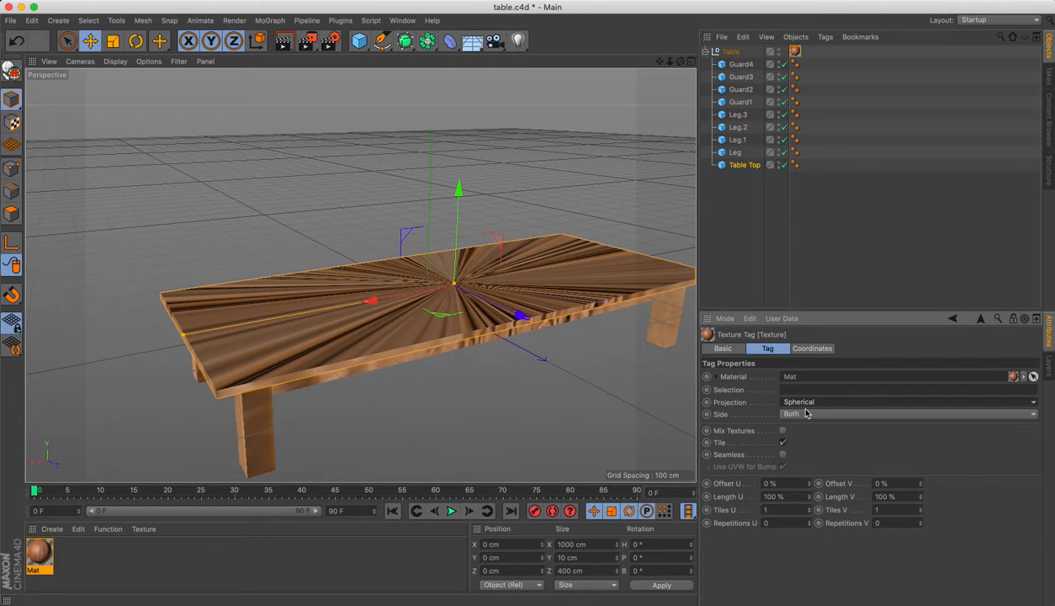
{"action": "left_click", "coordinate": [803, 404]}
{"action": "left_click", "coordinate": [804, 425]}
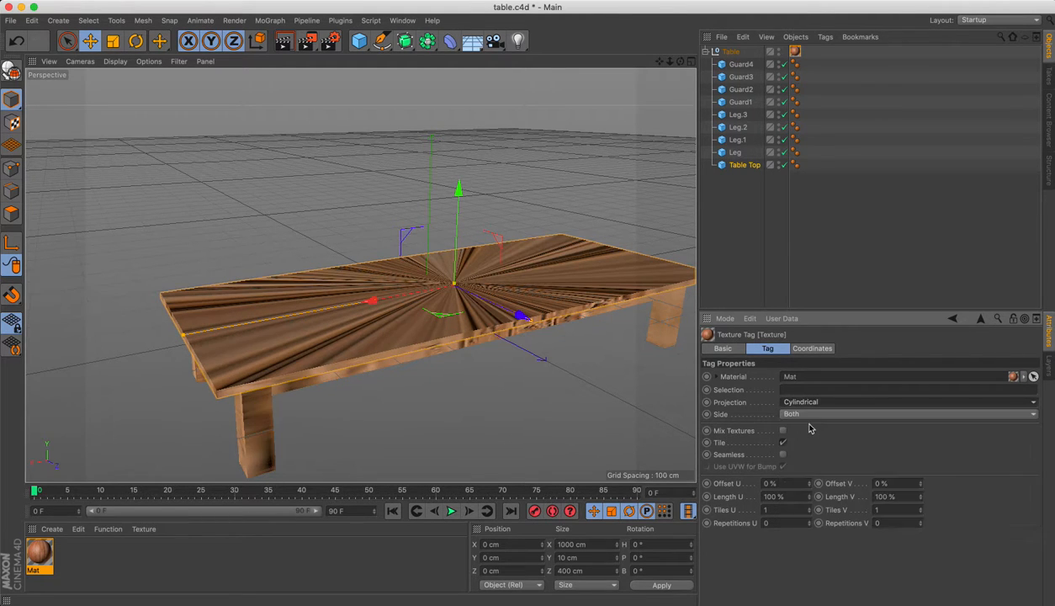
{"action": "left_click", "coordinate": [803, 404]}
{"action": "left_click", "coordinate": [795, 433]}
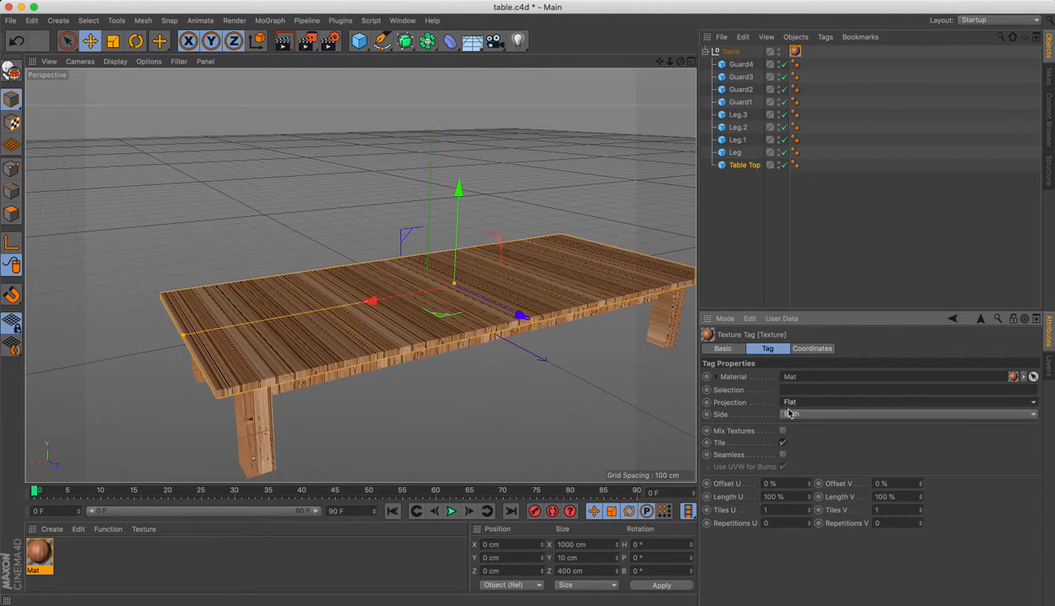
Step: Set the Table's texture projection to Cubic and render the perspective view with the table seen from its end
{"action": "left_click", "coordinate": [791, 405]}
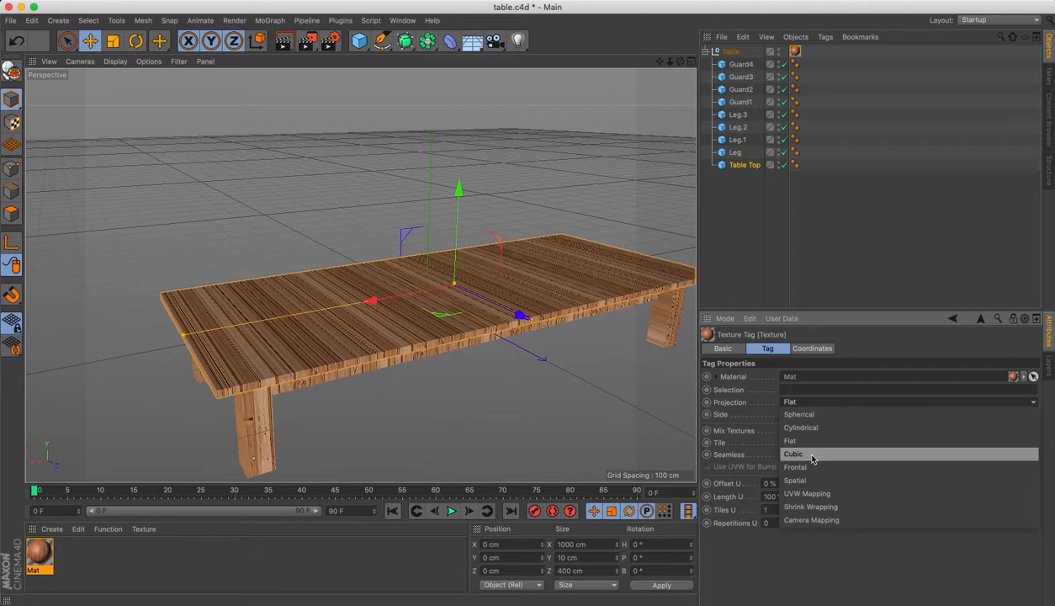
{"action": "left_click", "coordinate": [813, 456]}
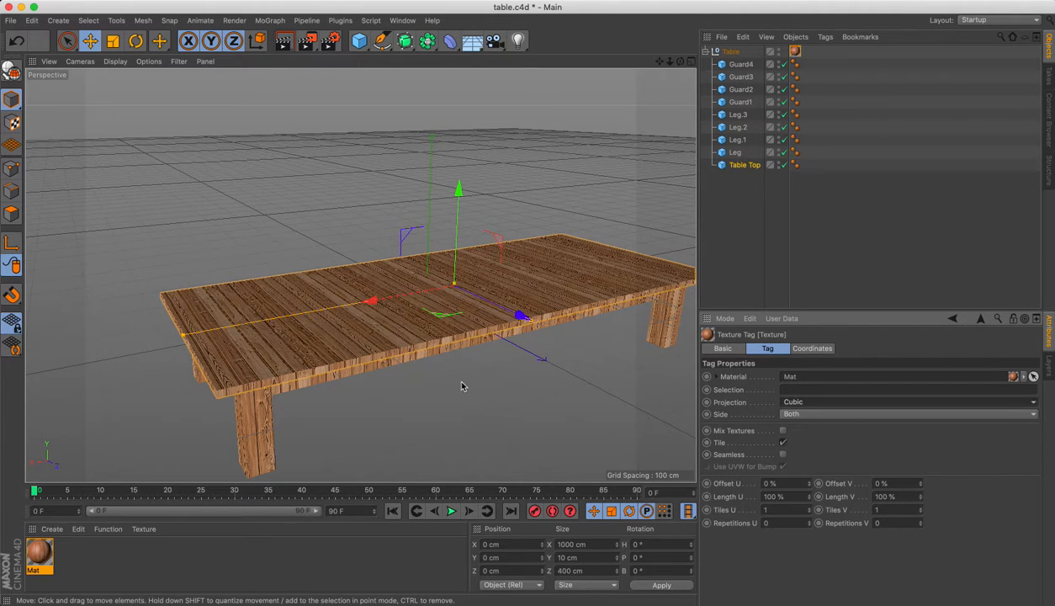
{"action": "left_click_drag", "start_coordinate": [439, 374], "coordinate": [602, 359], "text": "alt"}
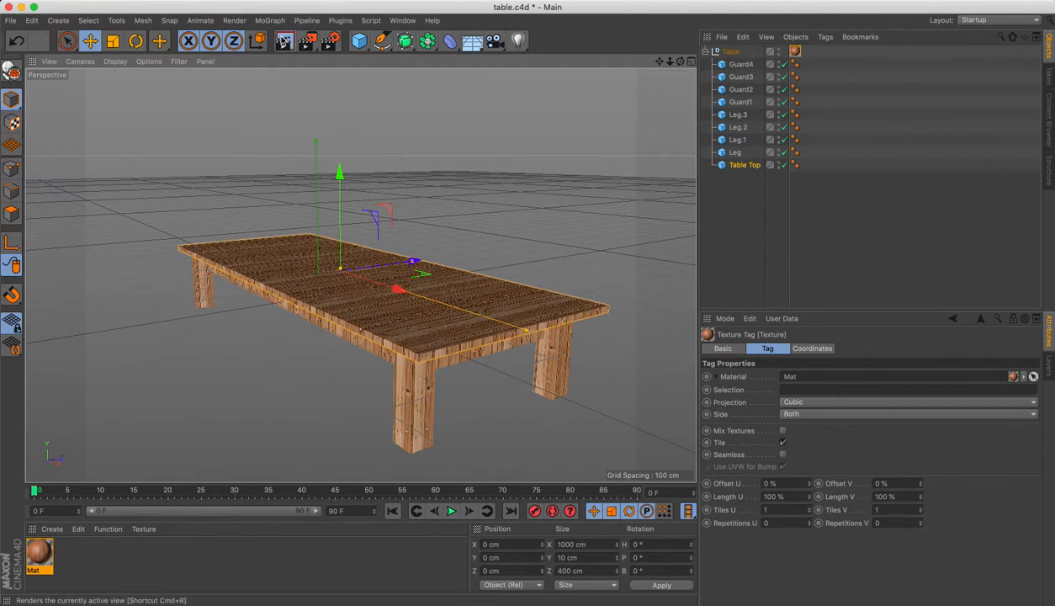
{"action": "left_click", "coordinate": [282, 40]}
{"action": "left_click", "coordinate": [282, 41]}
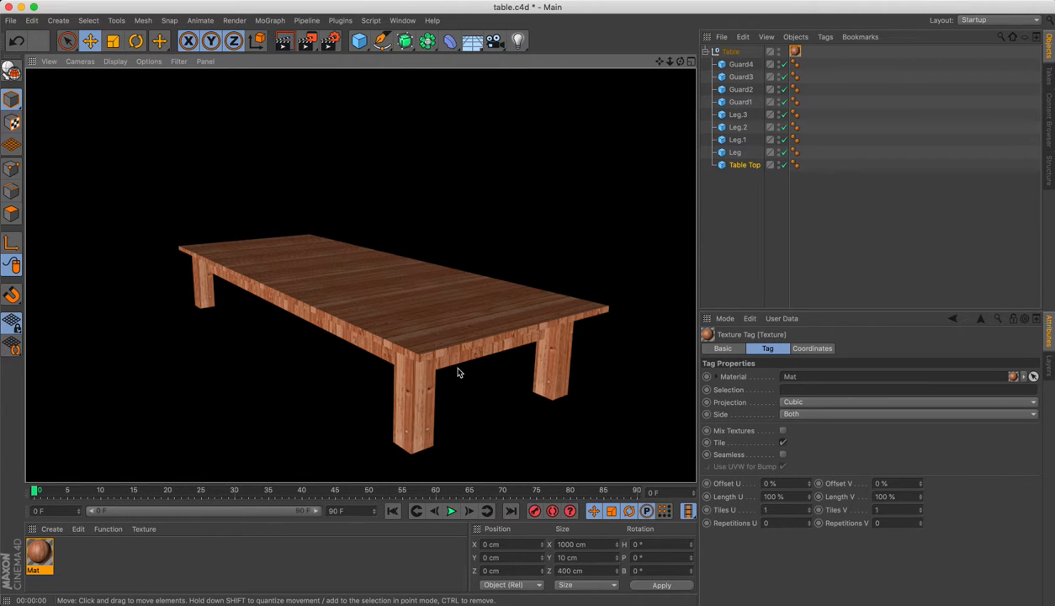
Step: Raise the whole Table group along the Y axis to a position of about 80 cm
{"action": "mouse_move", "coordinate": [460, 372]}
{"action": "left_mouse_down", "text": "alt"}
{"action": "mouse_move", "coordinate": [416, 367]}
{"action": "mouse_move", "coordinate": [411, 348]}
{"action": "mouse_move", "coordinate": [275, 375]}
{"action": "mouse_move", "coordinate": [296, 337]}
{"action": "mouse_move", "coordinate": [551, 357]}
{"action": "mouse_move", "coordinate": [471, 345]}
{"action": "mouse_move", "coordinate": [516, 335]}
{"action": "mouse_move", "coordinate": [468, 351]}
{"action": "mouse_move", "coordinate": [471, 379]}
{"action": "mouse_move", "coordinate": [471, 351]}
{"action": "left_mouse_up", "text": "alt"}
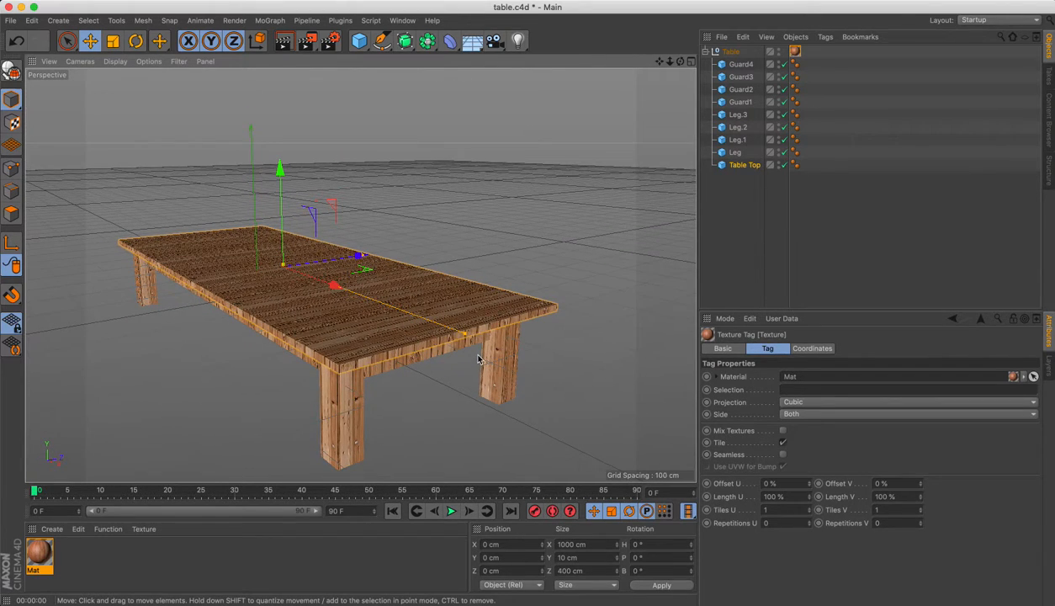
{"action": "left_click", "coordinate": [730, 51]}
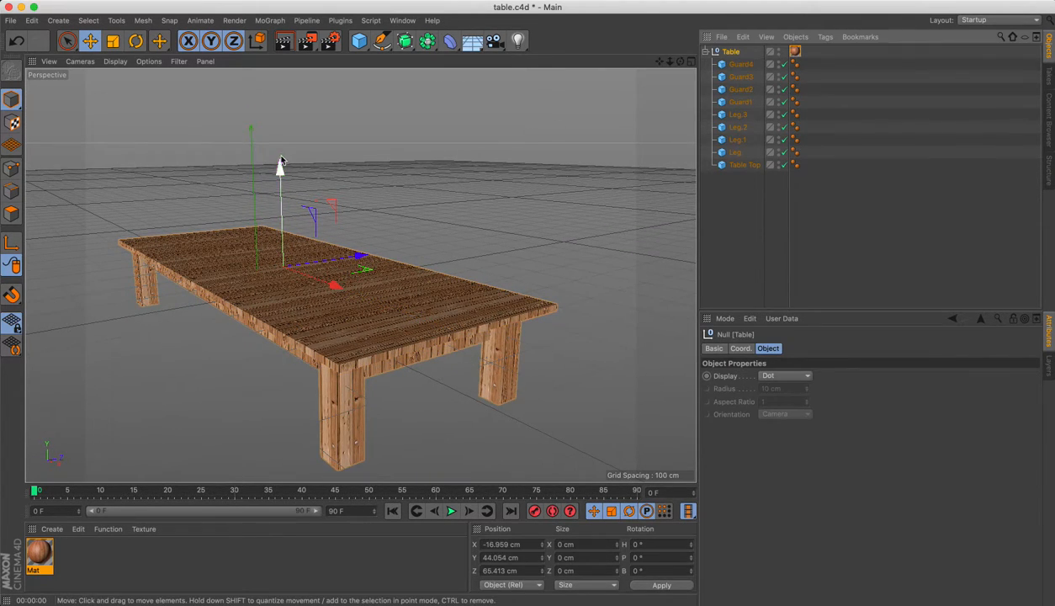
{"action": "left_click_drag", "start_coordinate": [281, 161], "coordinate": [280, 148]}
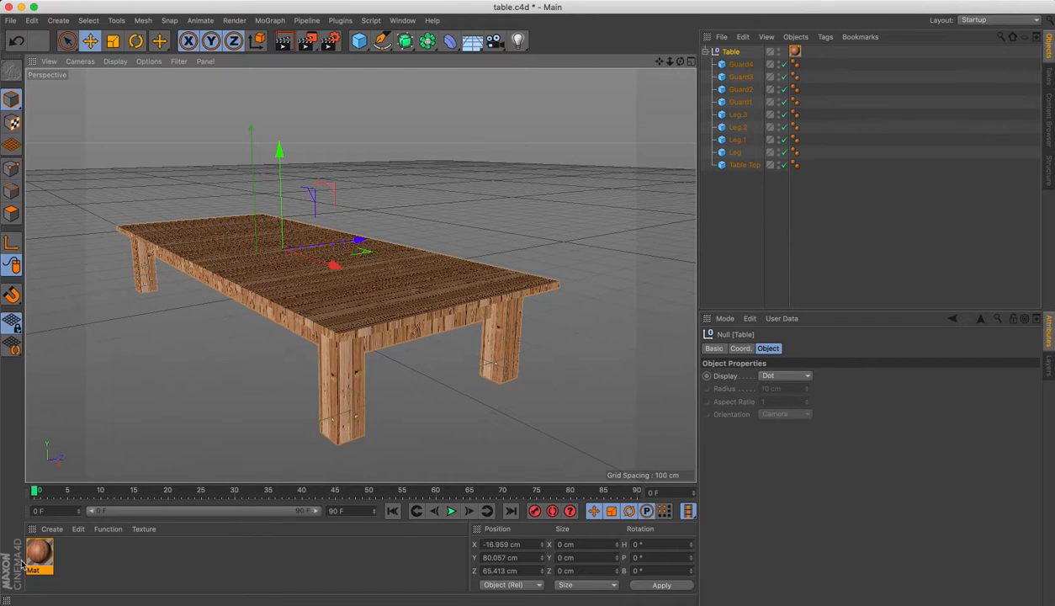